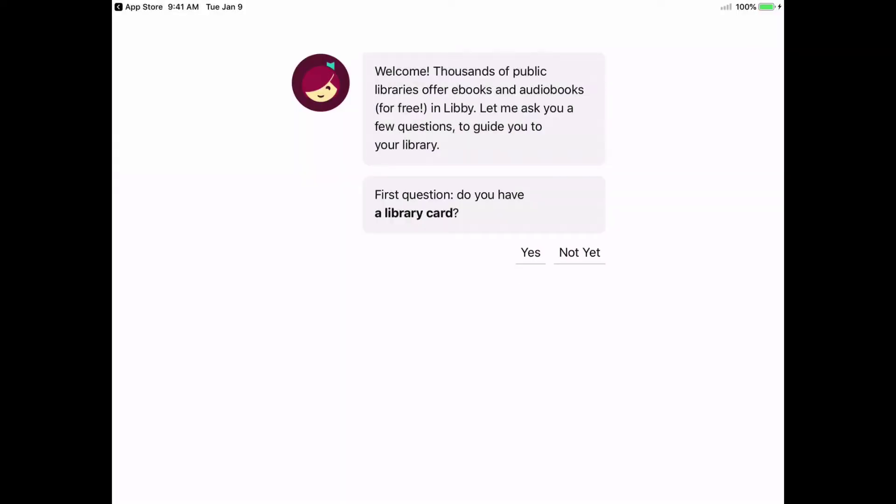
Step: Search for 'deerfield' and add Digital Library of Illinois with Deerfield Public Library as the card location
click(530, 252)
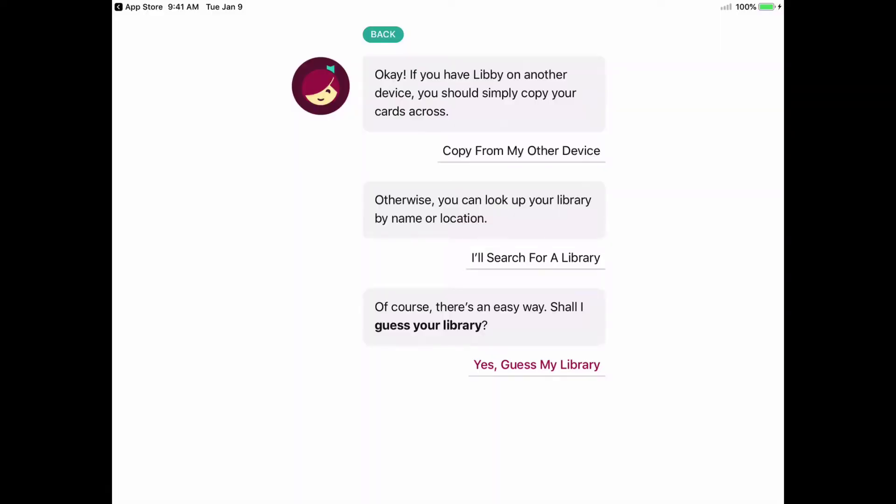
click(535, 258)
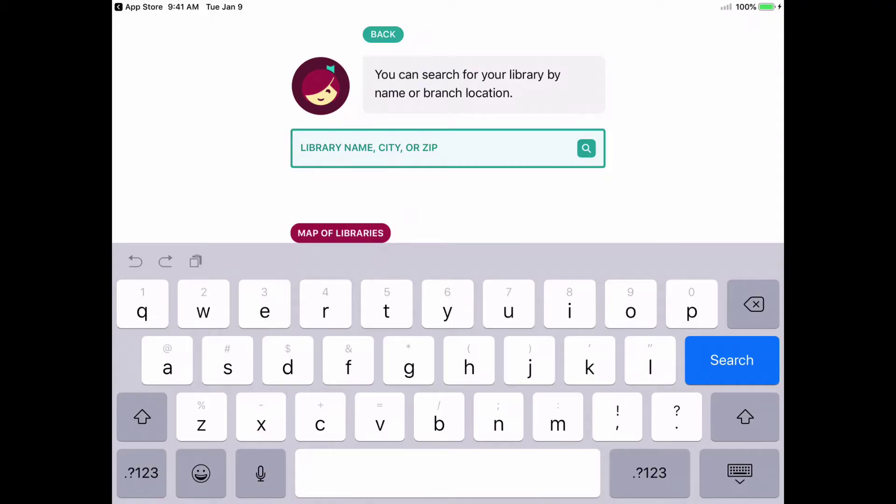
text(deerfield)
key(Return)
scroll(447, 280, down, 4)
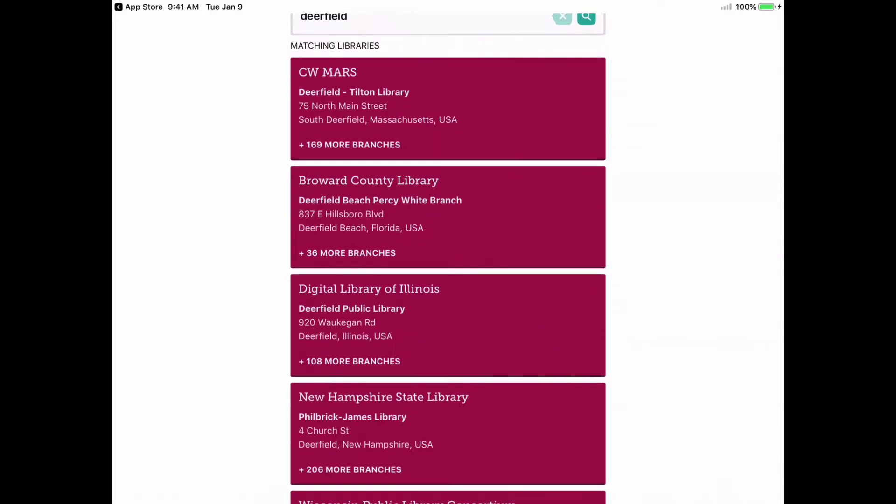
click(448, 325)
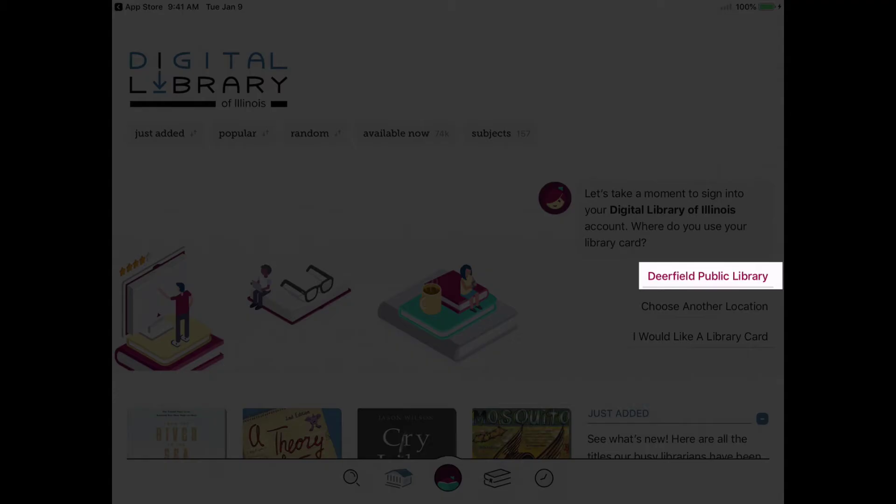
click(707, 276)
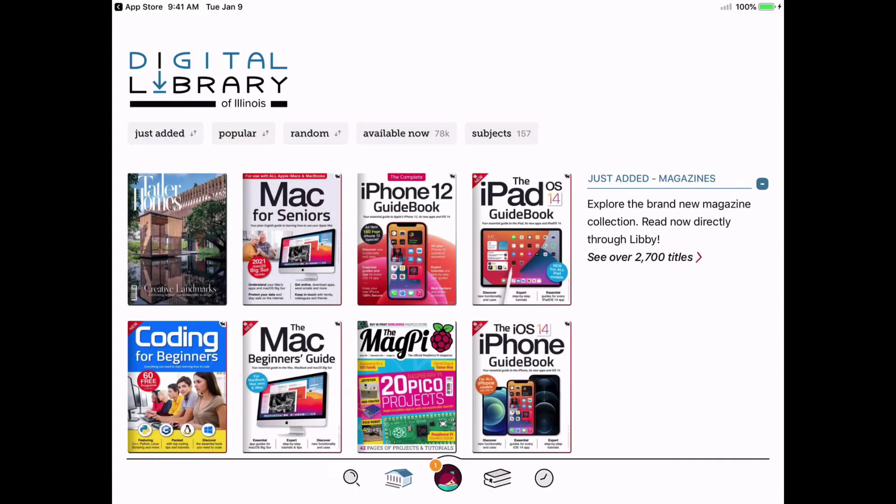
scroll(448, 280, down, 5)
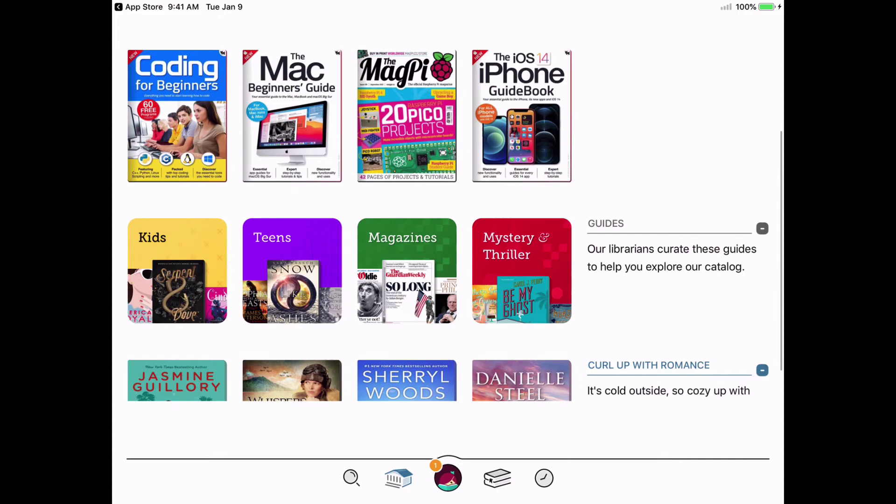
scroll(448, 280, up, 3)
scroll(448, 252, up, 3)
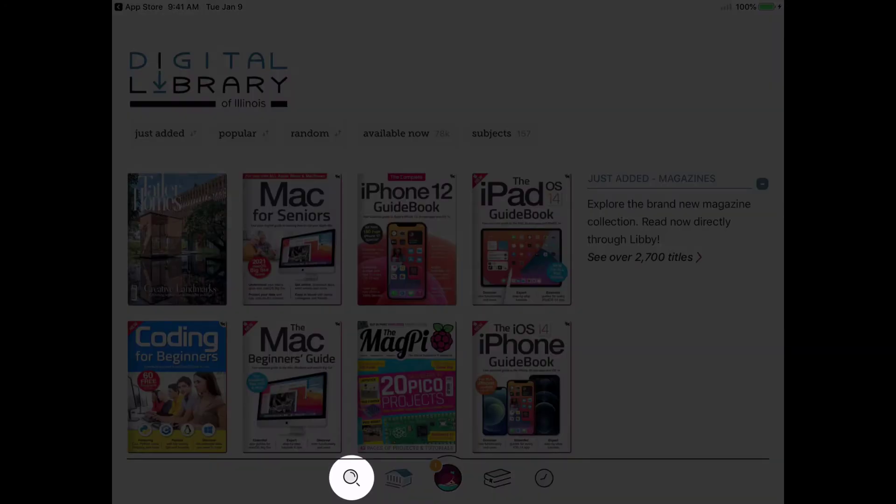
Step: Search the library catalogue for 'richard powers'
click(351, 477)
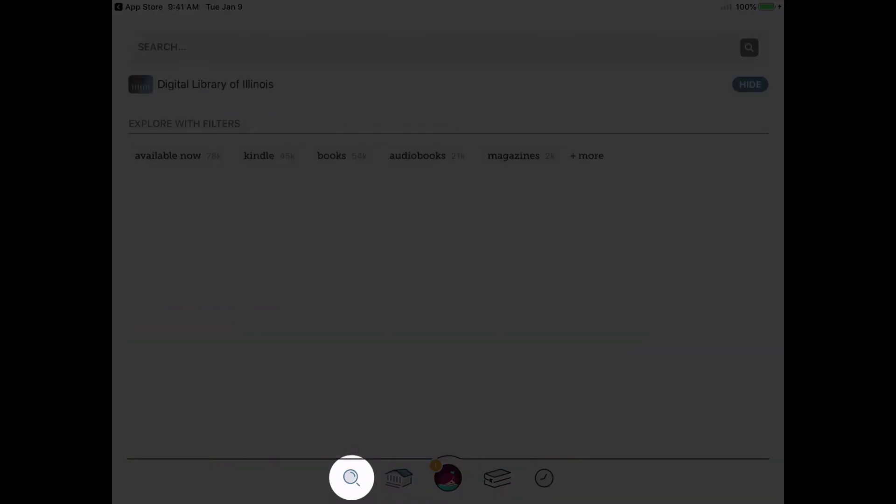
text(richard powers)
key(Return)
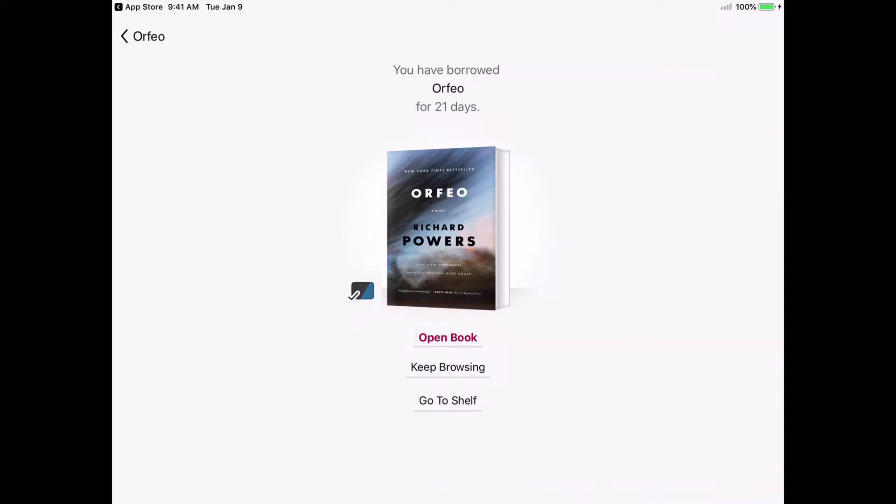
Step: Read Orfeo in Libby's own reader and turn to the next page
click(447, 338)
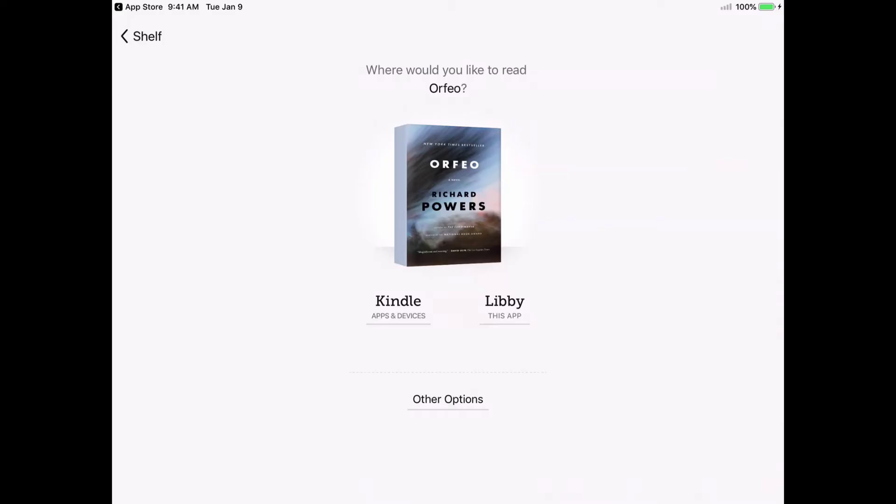
click(504, 306)
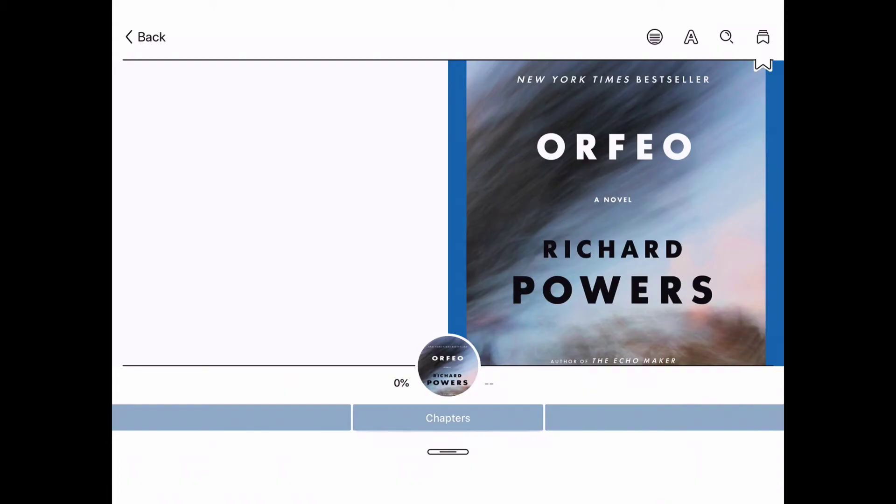
key(Right)
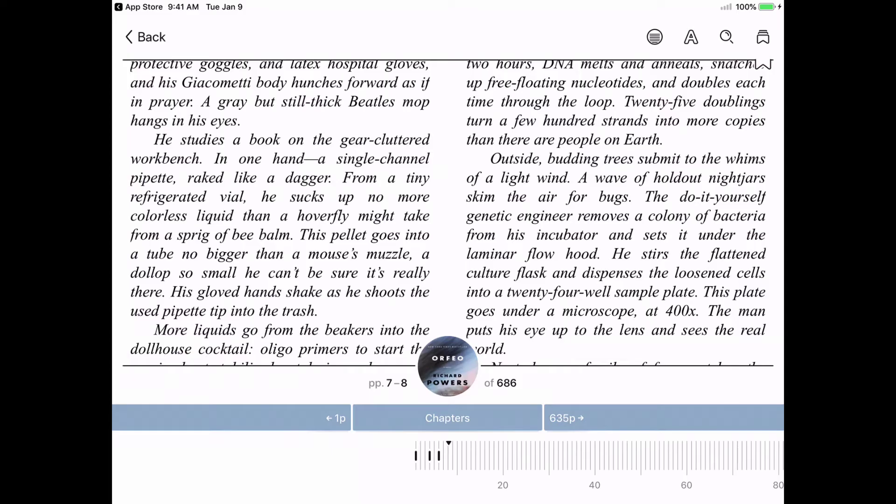
Step: Exit the Orfeo reader
click(146, 36)
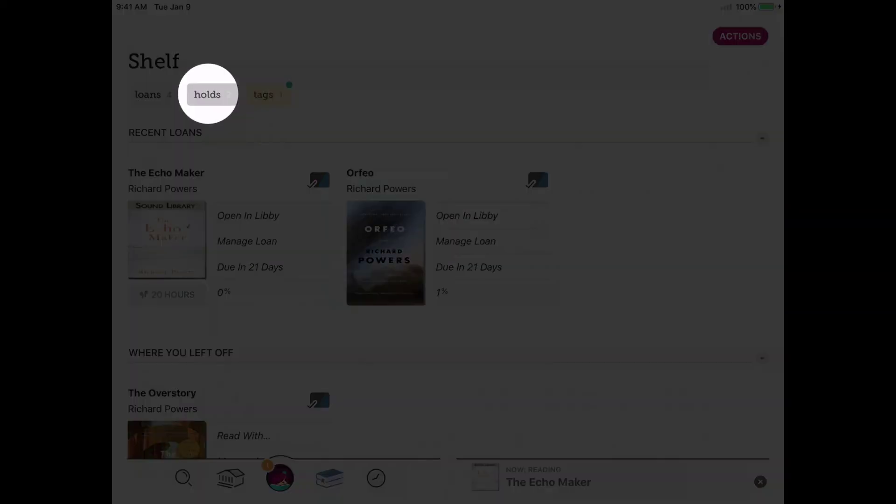
Step: Show the Shelf holds list with The Overstory and The Time of Our Singing
click(207, 95)
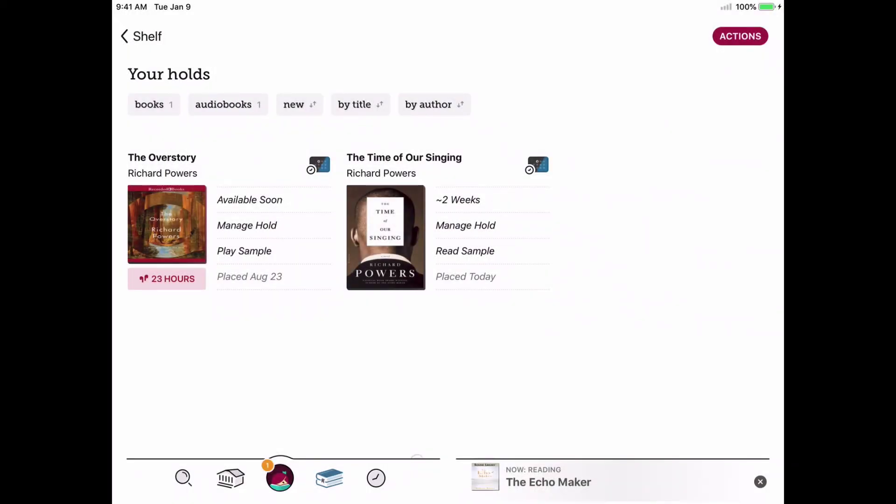